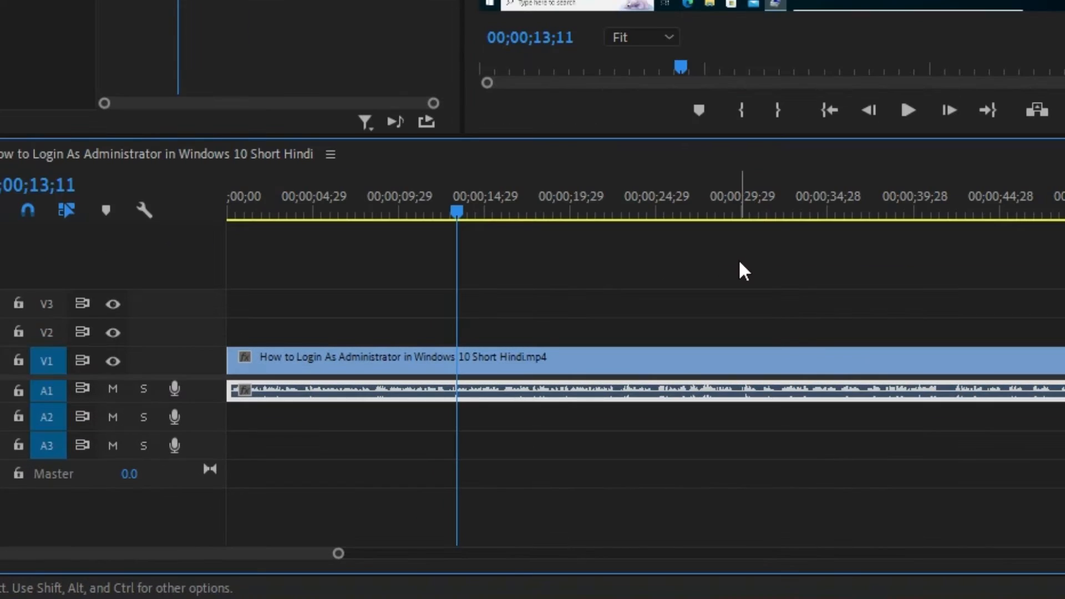
Select the audio clip on track A1 and expand its Volume effect in Effect Controls.
click(301, 355)
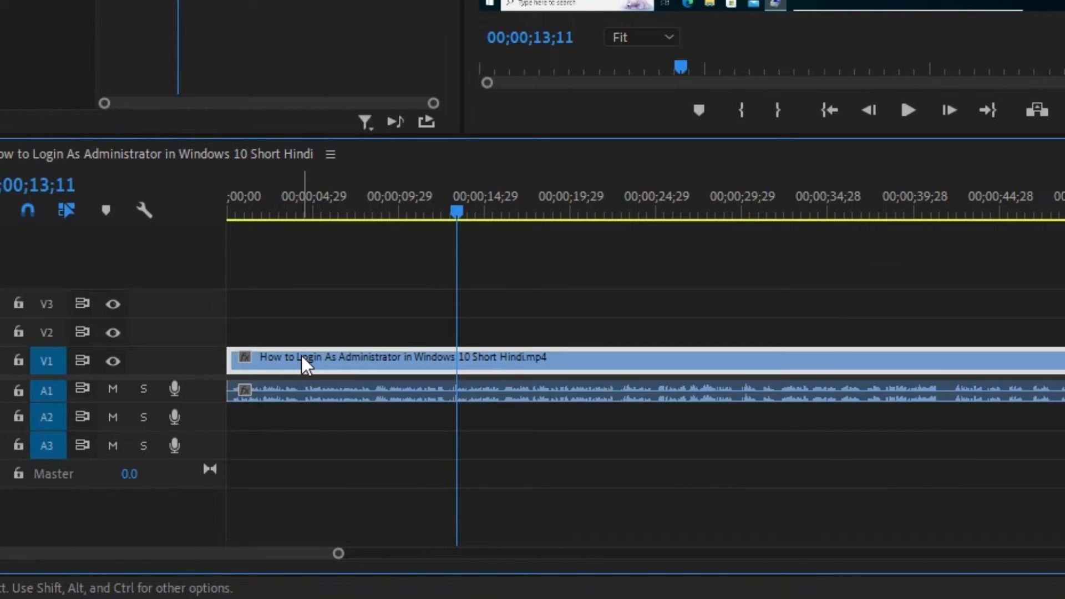
click(310, 394)
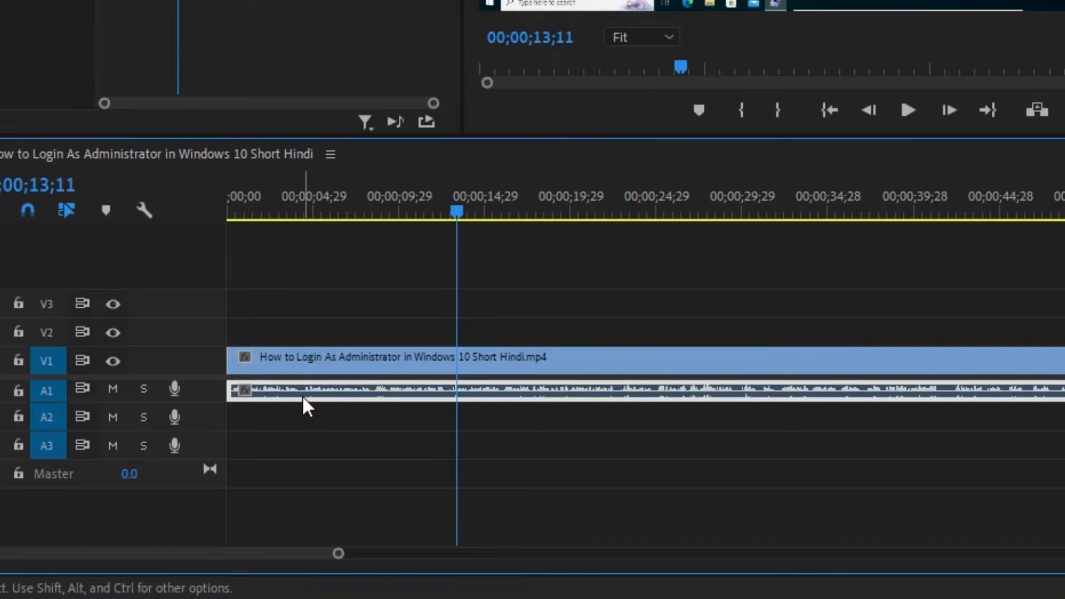
click(343, 311)
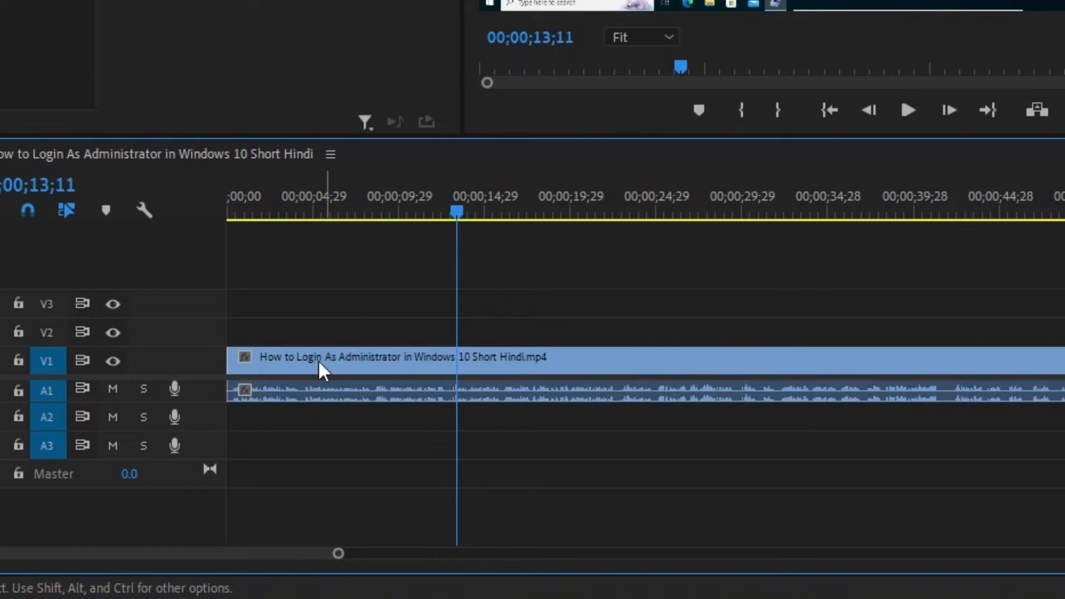
click(316, 397)
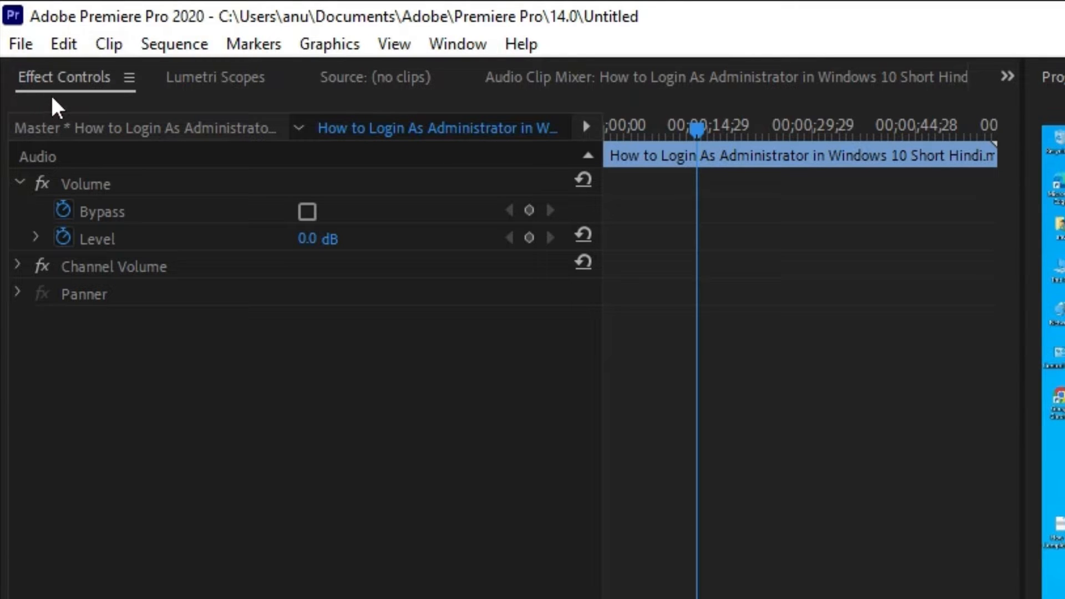
click(18, 182)
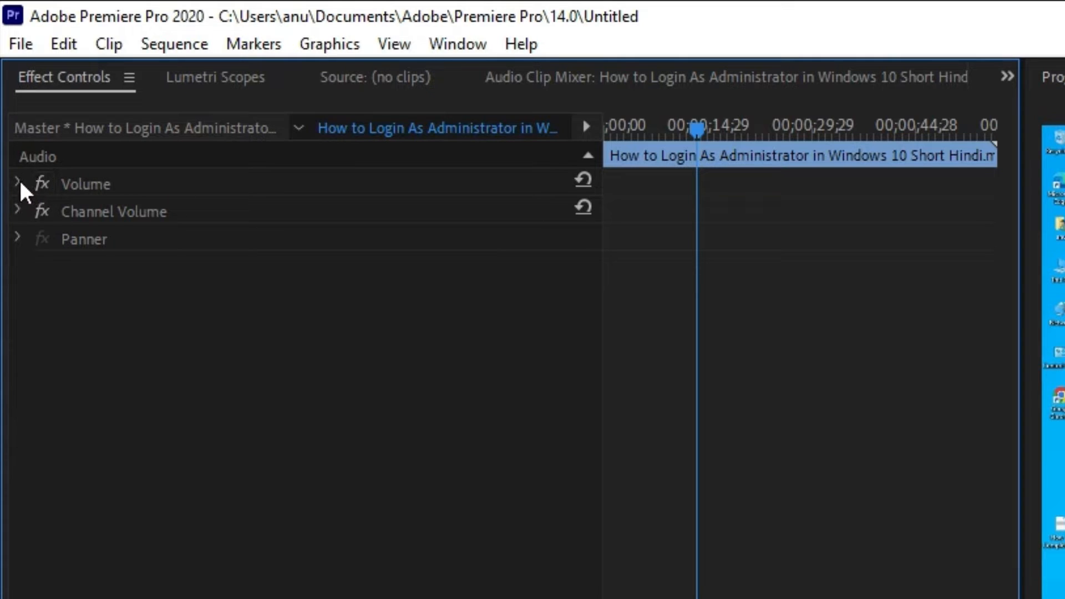
click(19, 182)
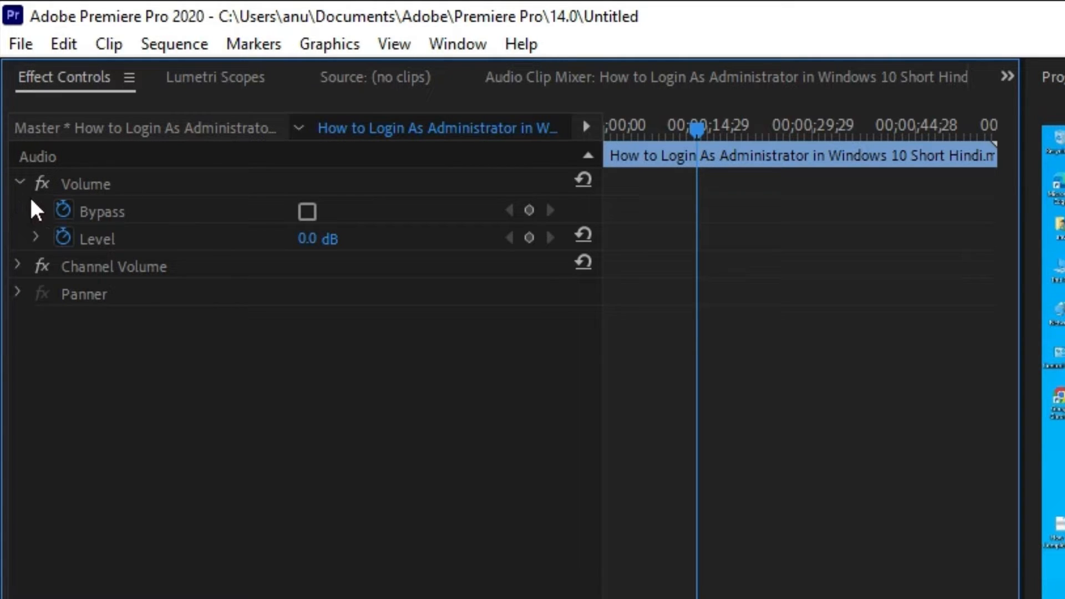
Add three volume Level keyframes about three seconds apart, starting at 00;00;13;11, and lower the middle one to -14.2 dB.
click(529, 238)
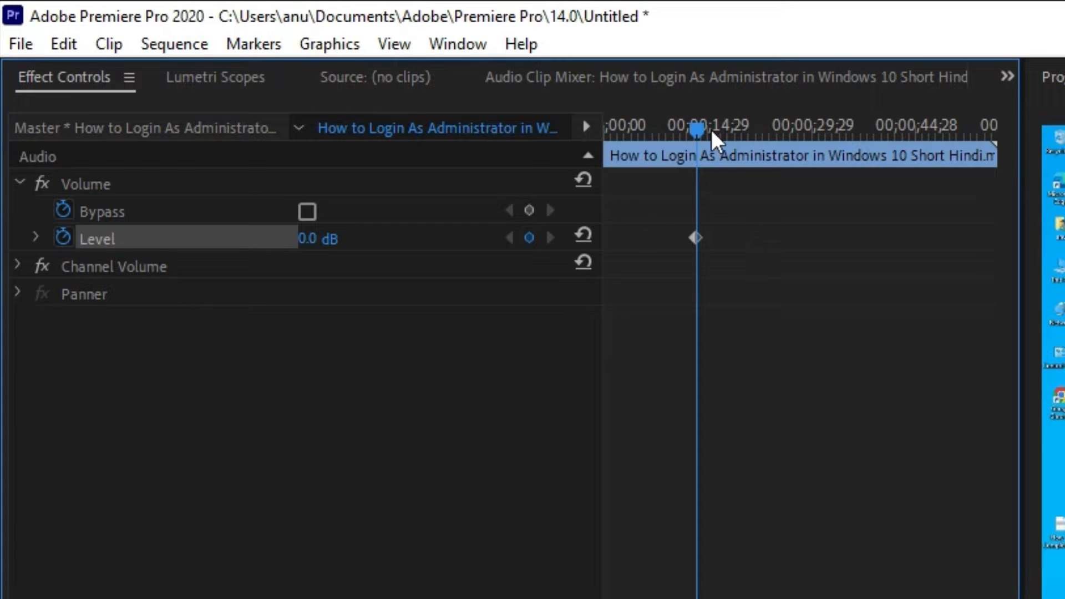
drag(708, 130, 735, 128)
click(528, 238)
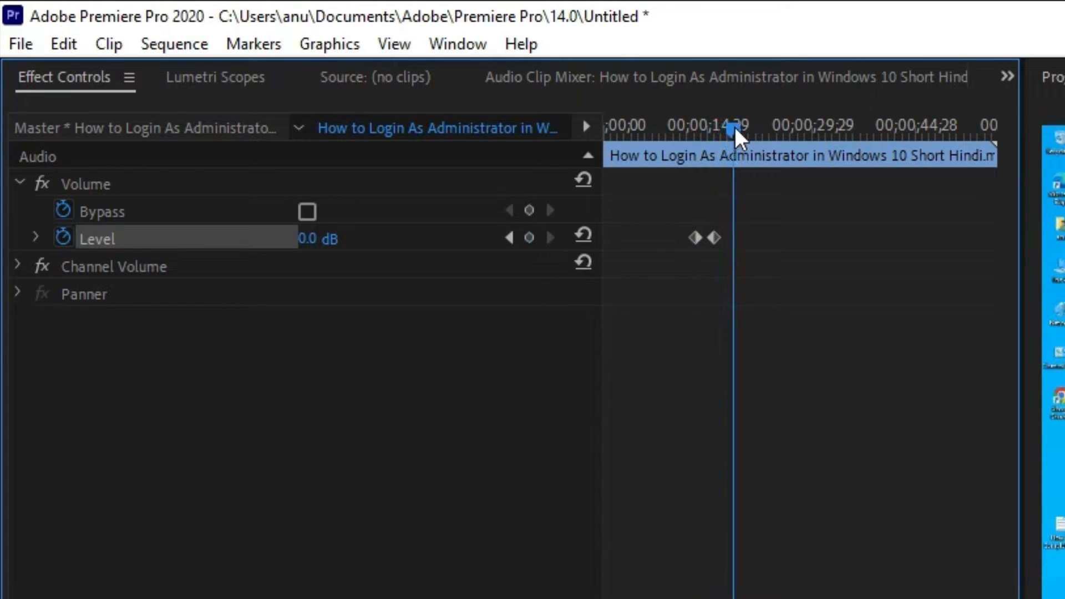
click(531, 238)
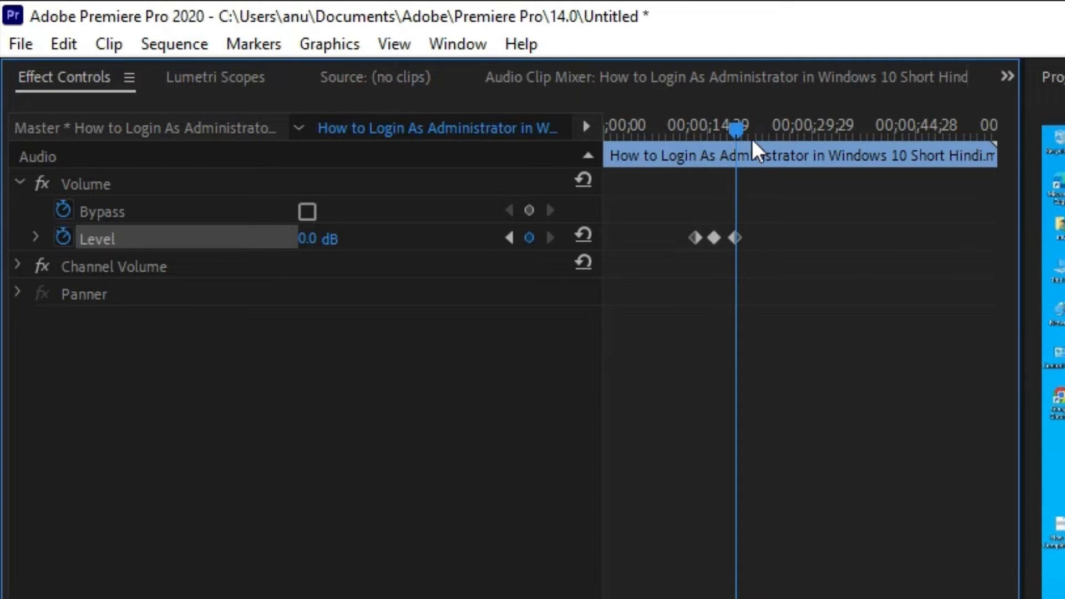
drag(735, 131, 716, 133)
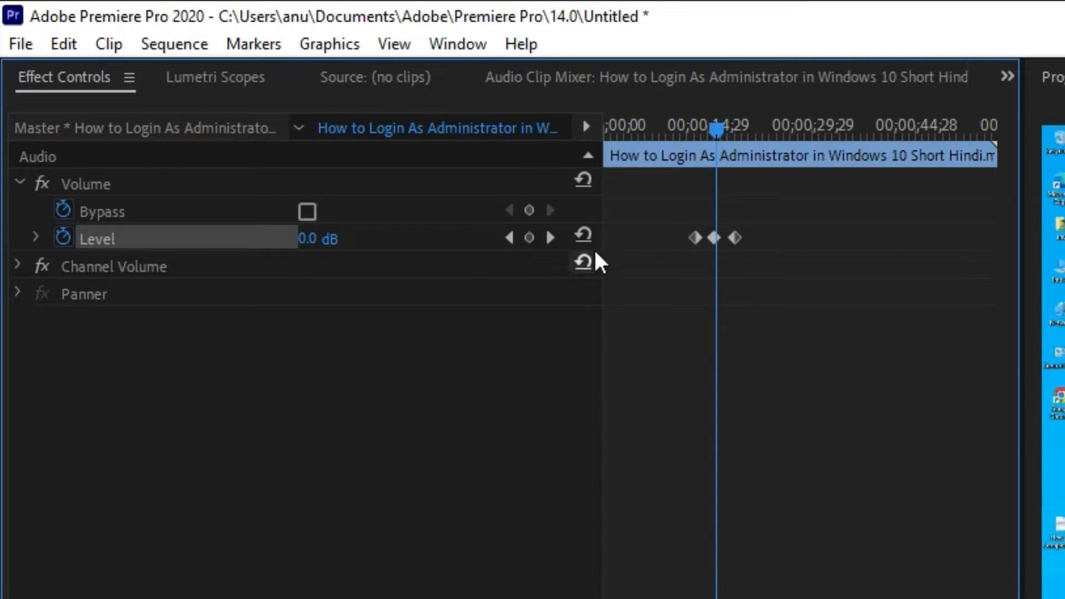
drag(332, 246, 331, 246)
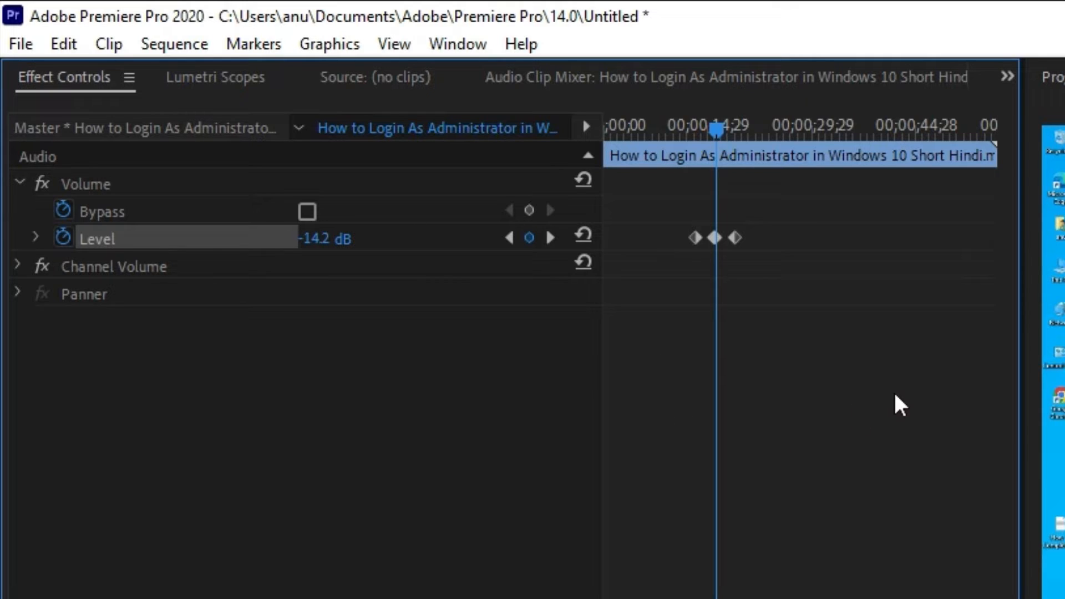
Delete all three Level keyframes from the audio clip.
drag(874, 390, 652, 233)
key(Delete)
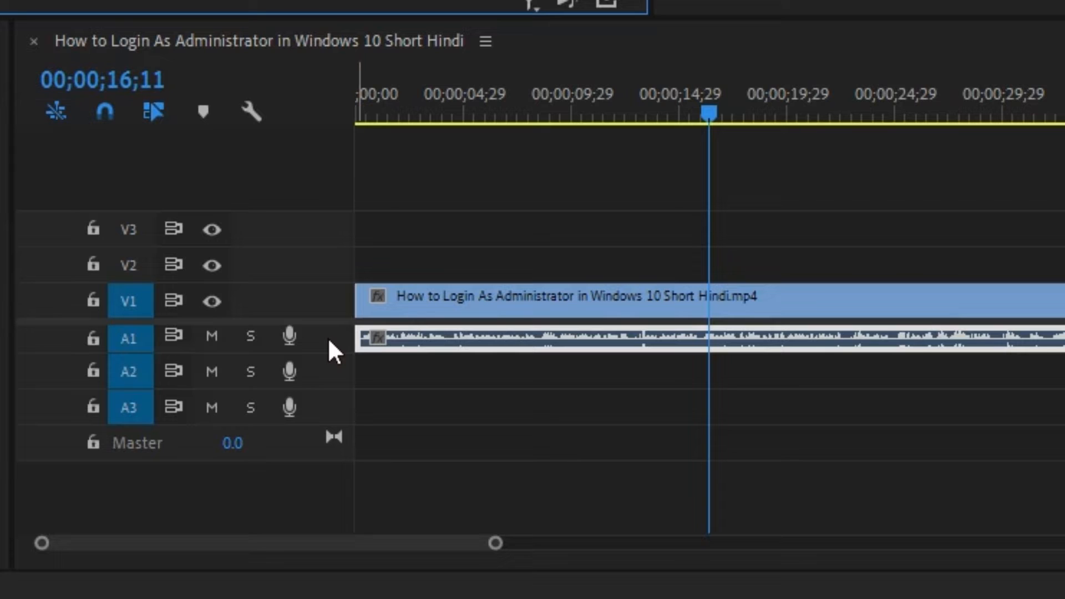
Expand the height of audio track A1 and shrink it back to its collapsed size.
scroll(330, 341, up, 5)
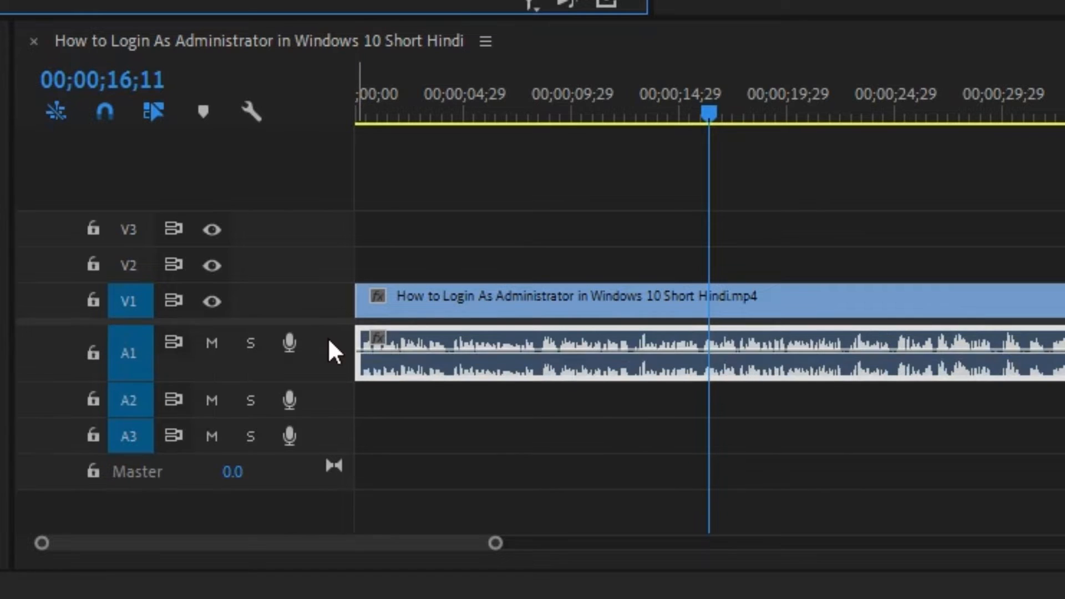
scroll(329, 342, up, 1)
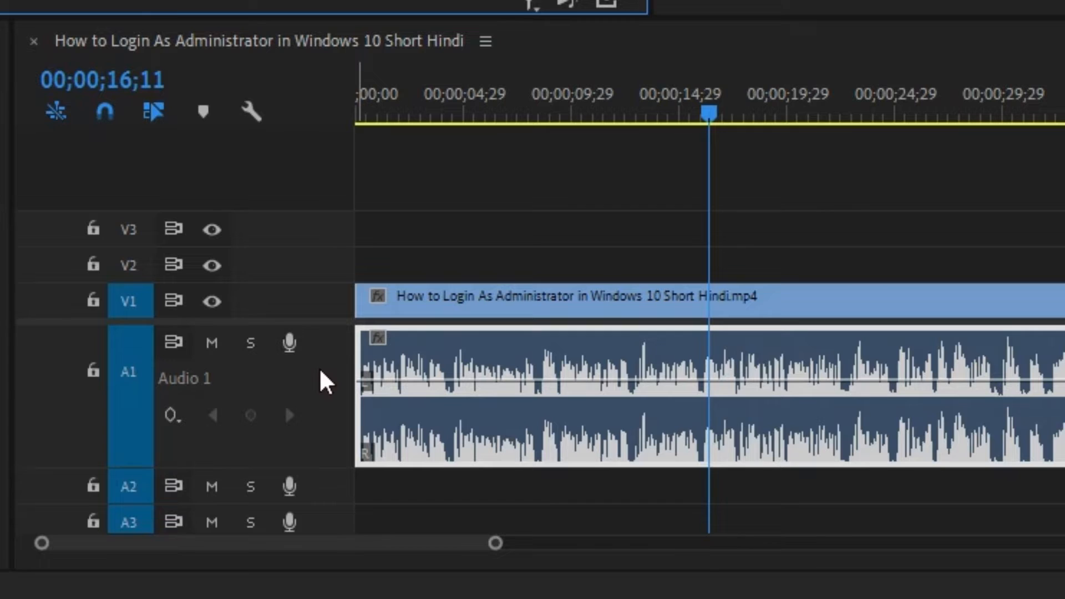
scroll(320, 372, down, 1)
scroll(320, 372, down, 1)
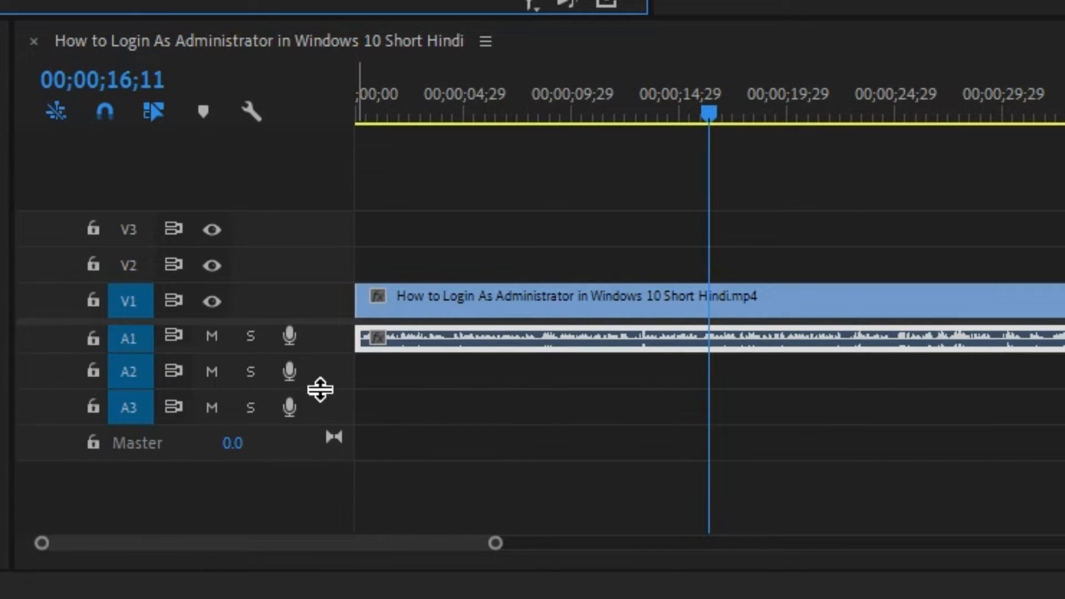
Enlarge audio track A1 until its waveform and the track's keyframe controls are shown.
click(325, 353)
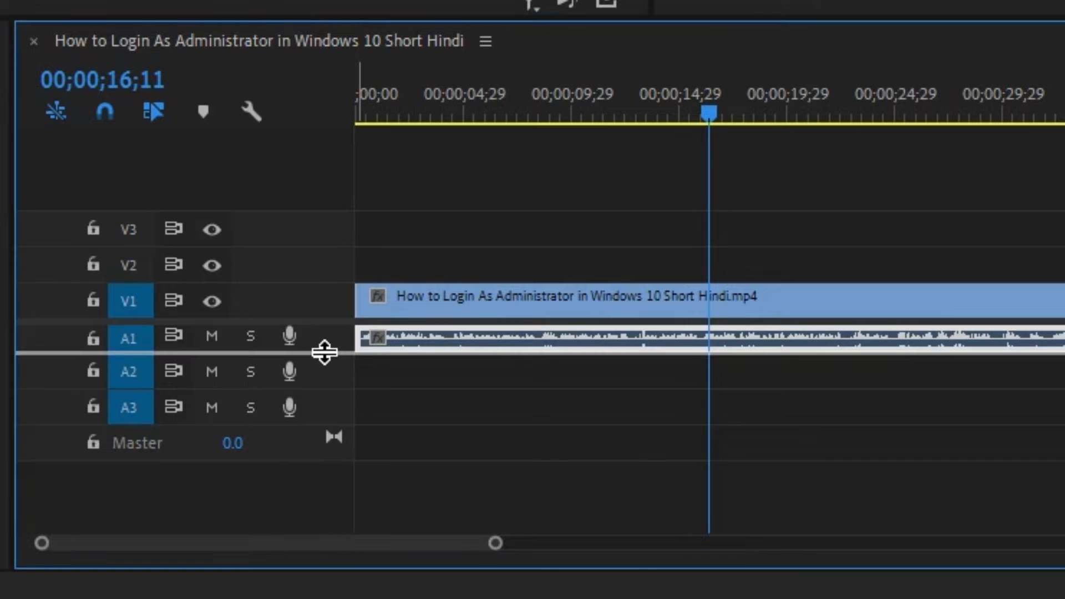
drag(324, 352, 314, 430)
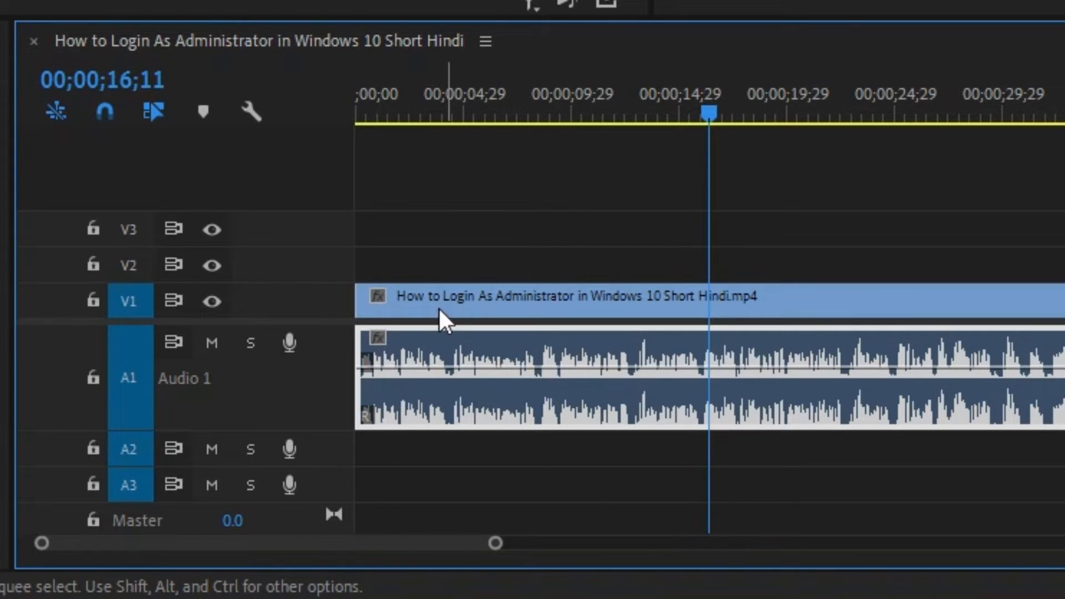
drag(564, 114, 407, 161)
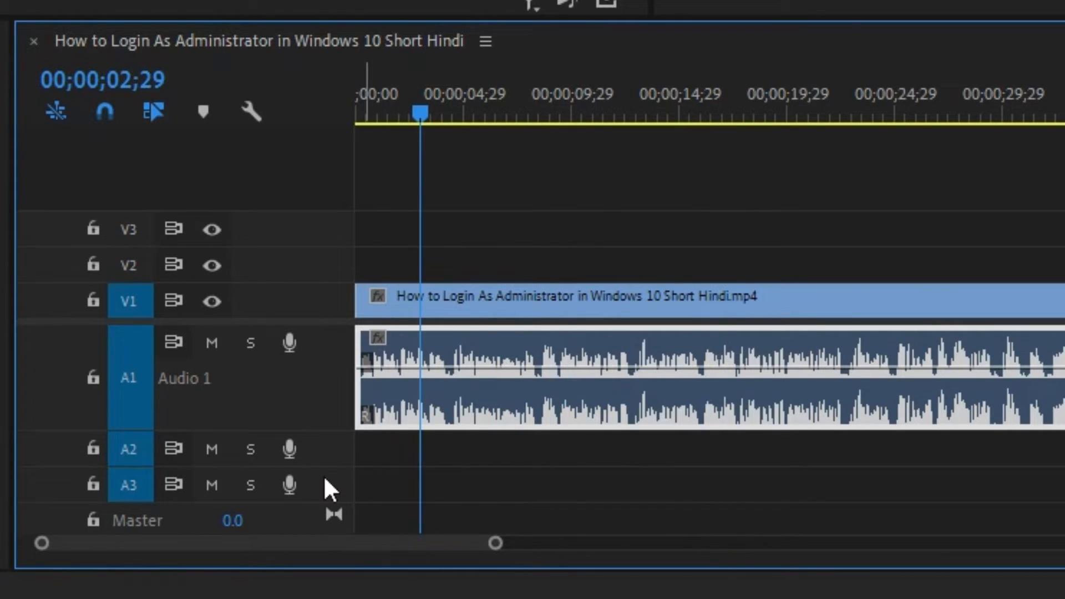
drag(289, 428, 284, 458)
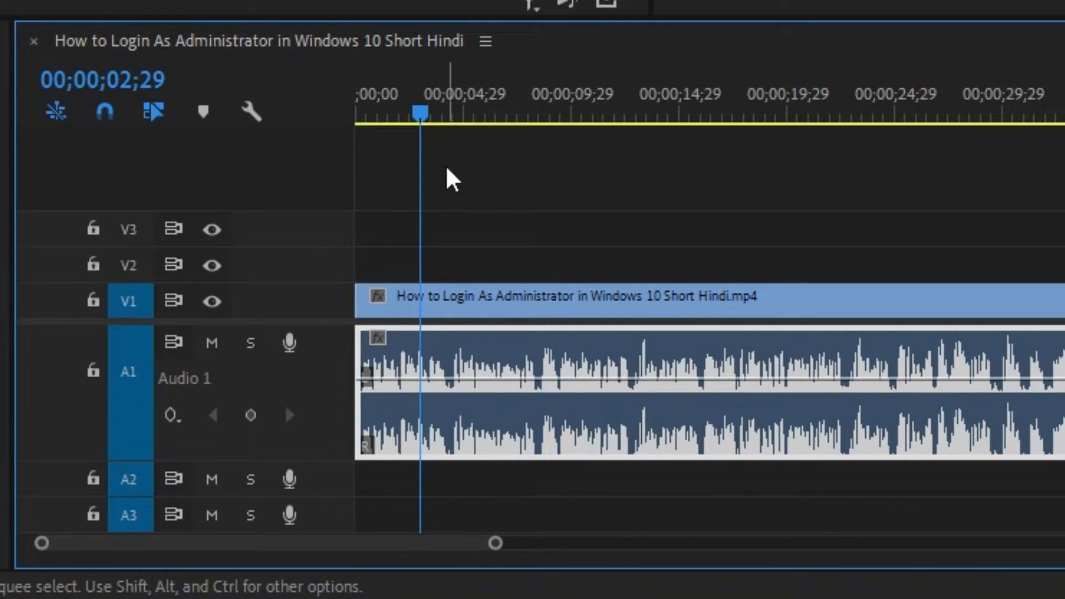
Add three volume keyframes on track A1, at 00;00;01;29, 00;00;02;17 and about 3 seconds, and raise the middle one above the volume line.
drag(420, 115, 398, 118)
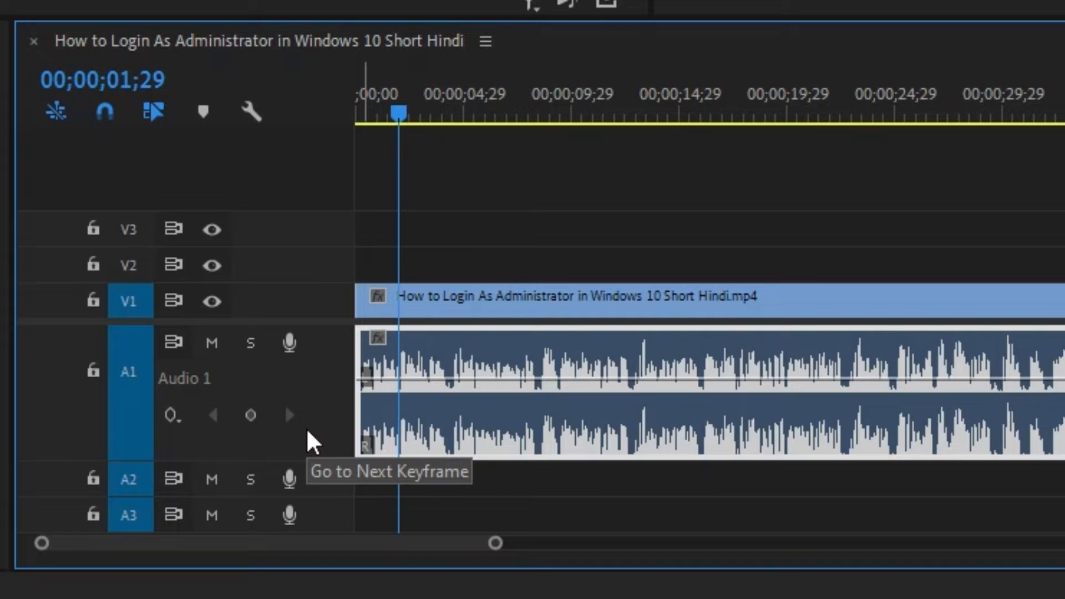
click(250, 415)
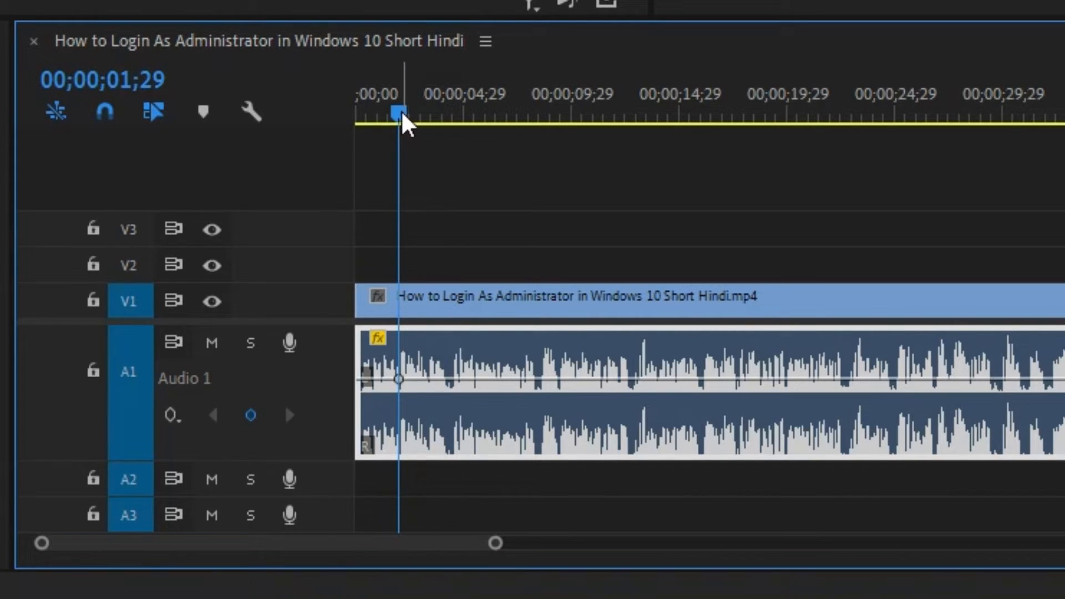
mouse_move(404, 116)
mouse_down()
mouse_move(432, 115)
mouse_move(417, 111)
mouse_up()
click(251, 415)
click(250, 415)
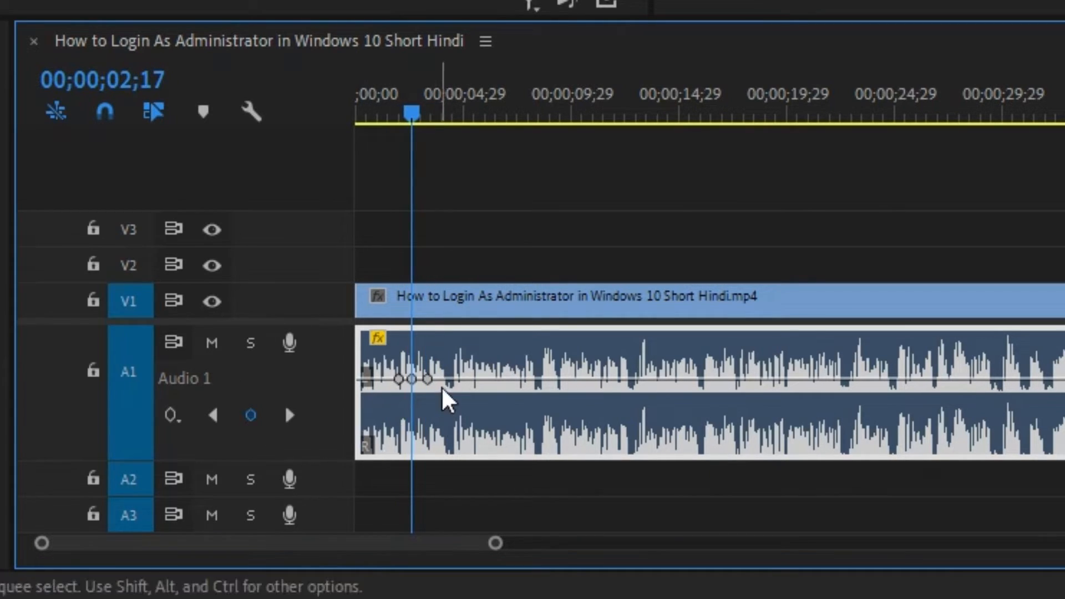
drag(411, 381, 407, 438)
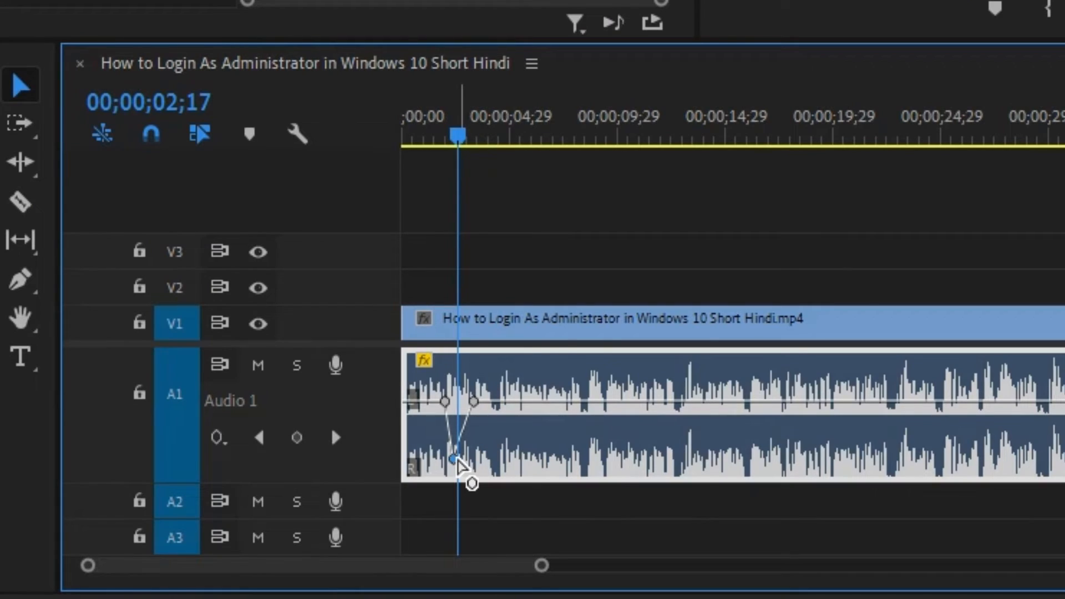
drag(459, 461, 463, 371)
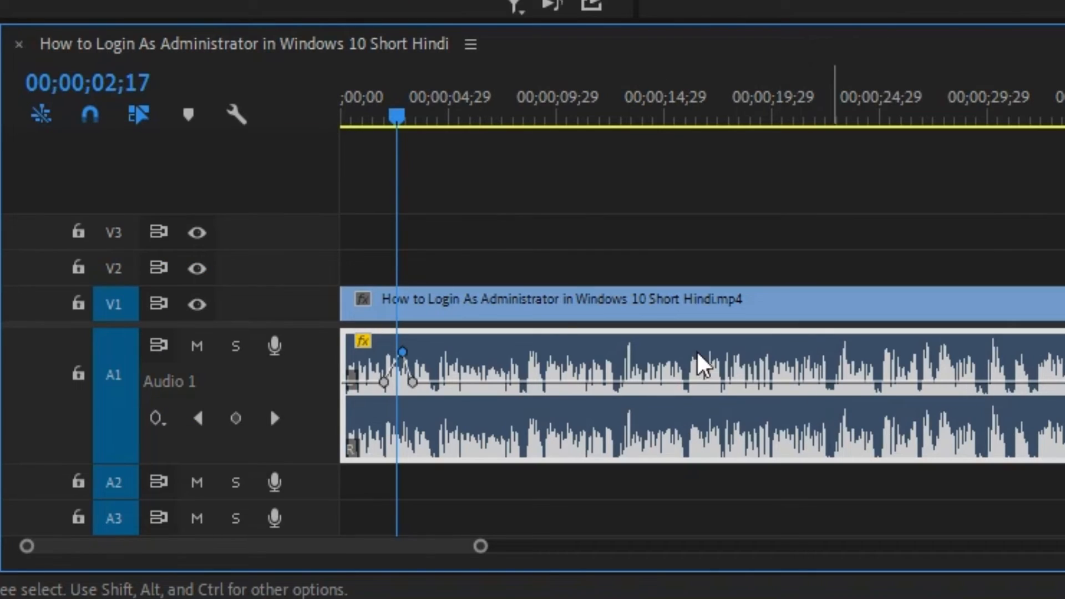
Add a volume keyframe at 00;00;00;00 on track A1 and try out different Level values for it.
click(346, 382)
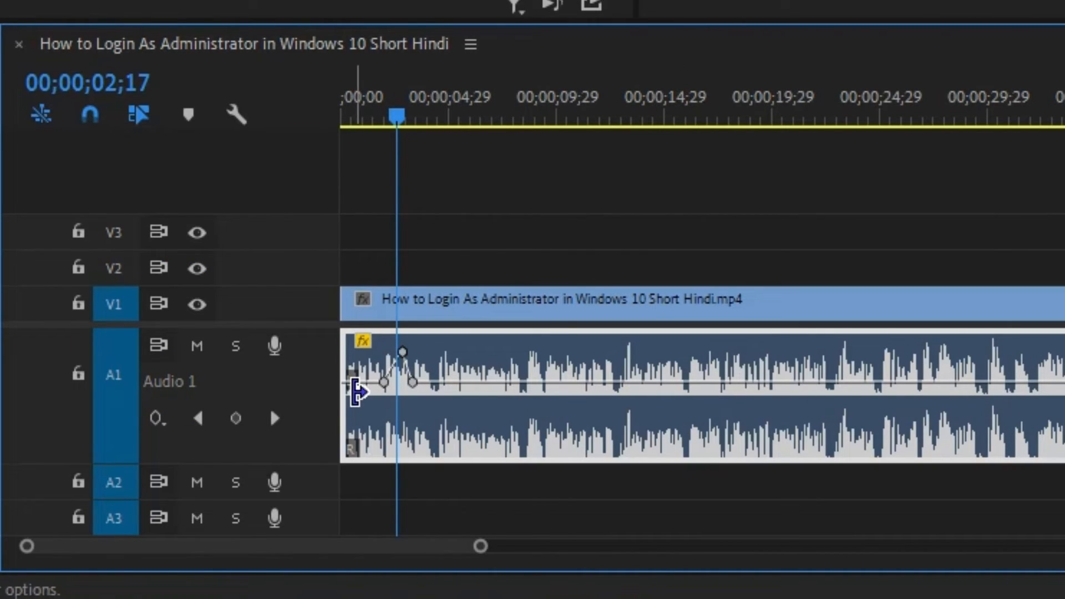
drag(414, 117, 240, 119)
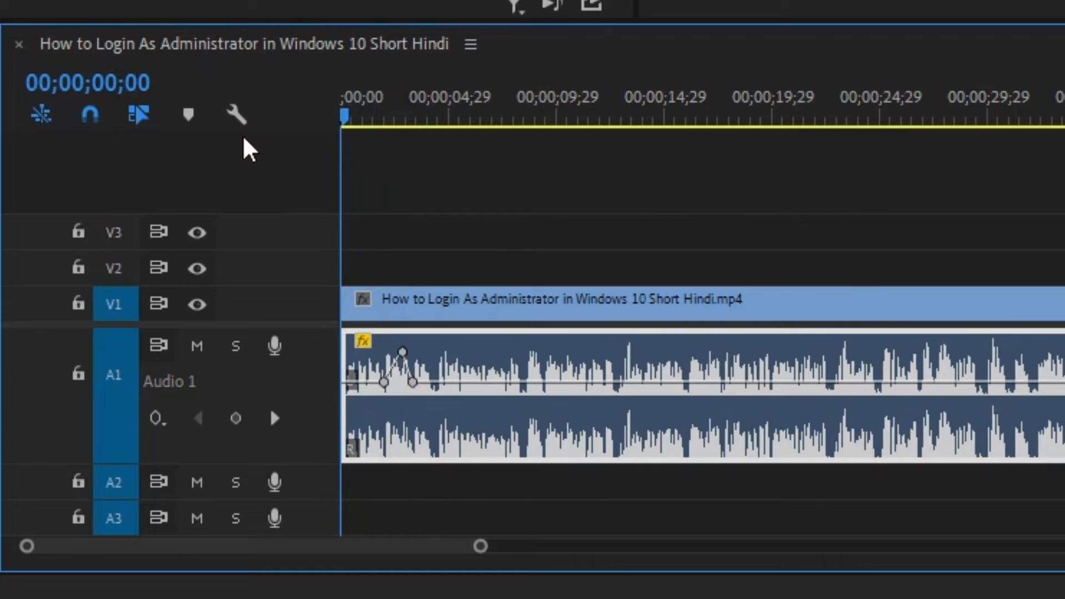
click(236, 418)
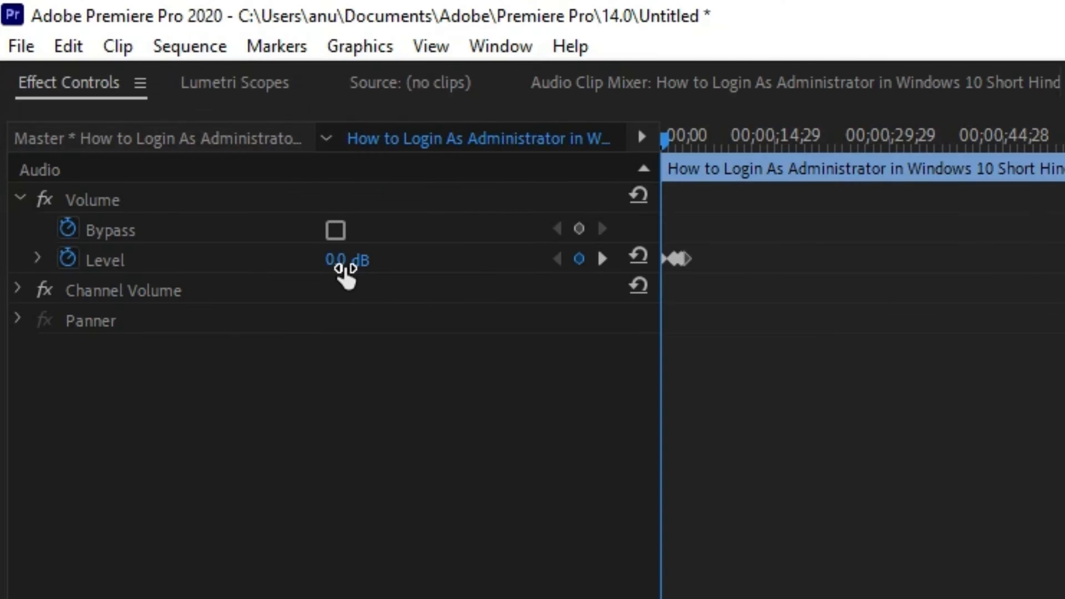
drag(345, 267, 346, 266)
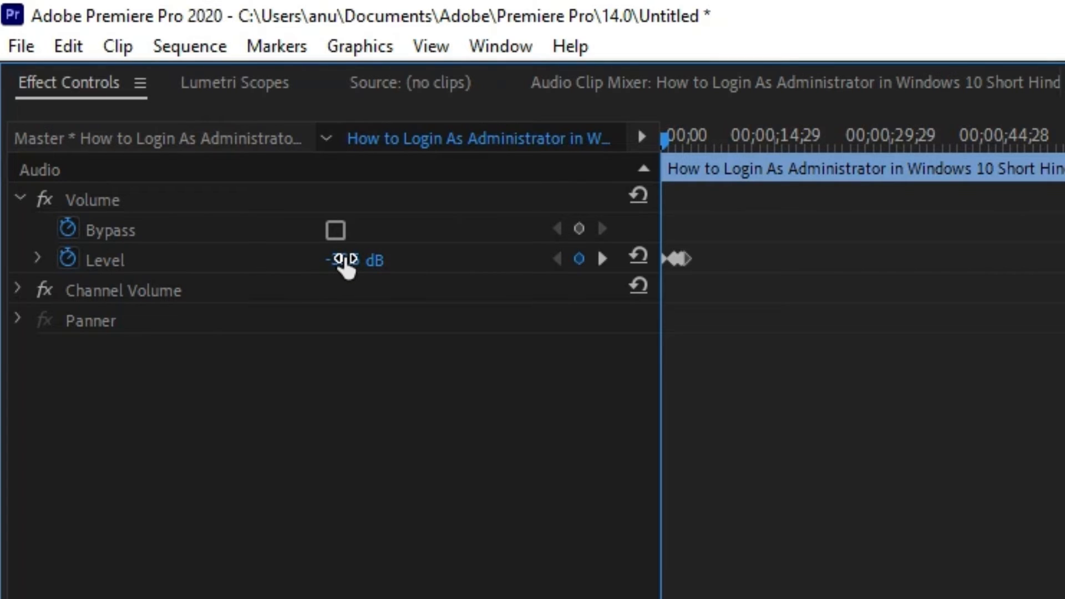
click(346, 267)
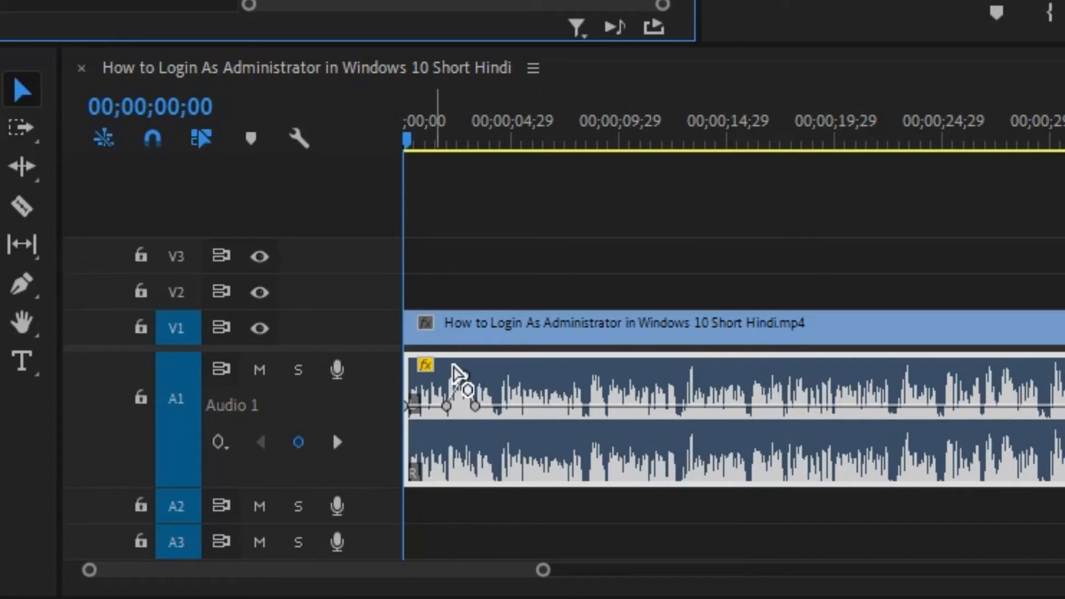
drag(454, 367, 451, 354)
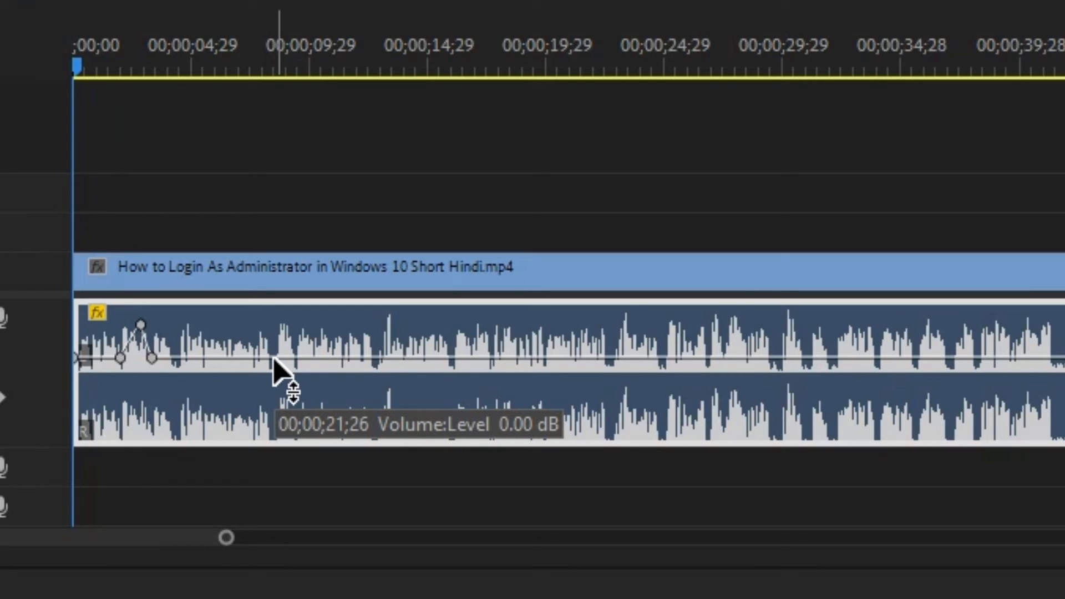
Add two keyframes directly on the A1 volume line at about 8.5 and 9.5 seconds, undoing the stray level change.
ctrl+click(274, 358)
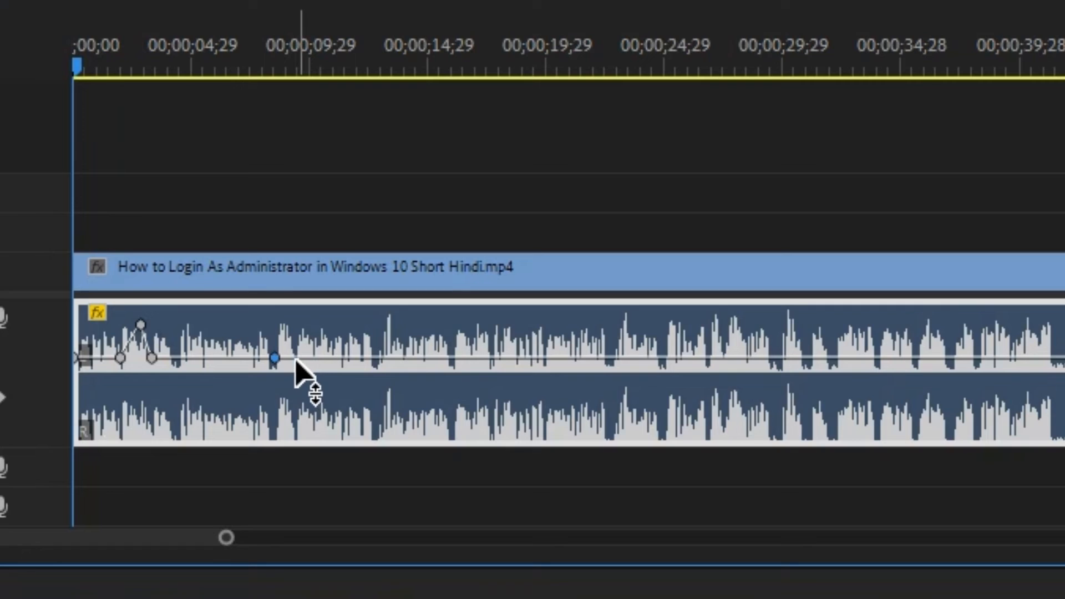
drag(296, 361, 328, 339)
key(ctrl+z)
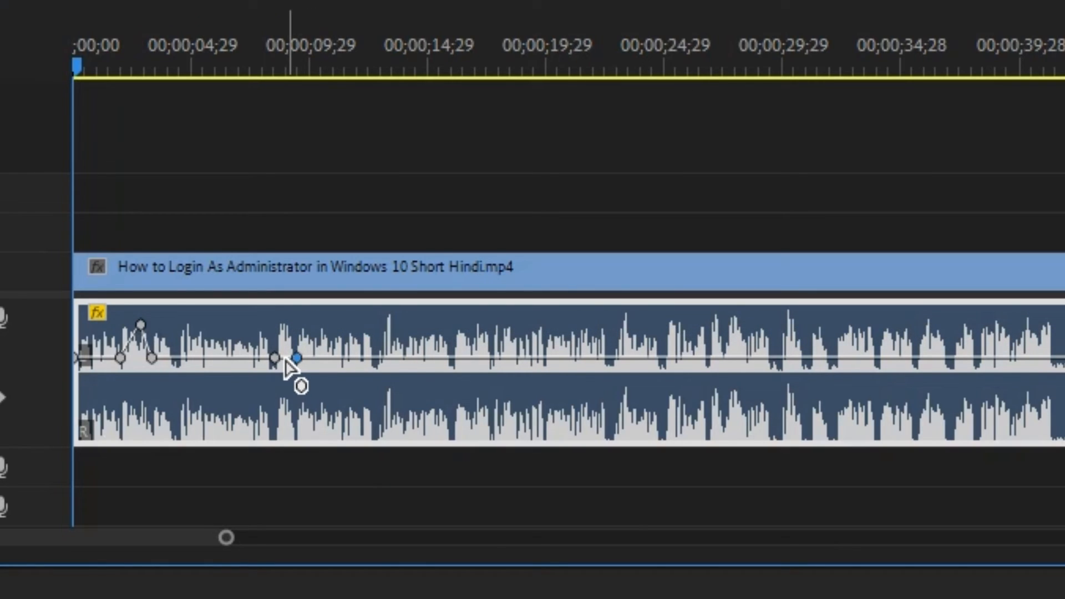
Add a keyframe on the volume line between the two at about 8.5 and 9.5 seconds, and pull it below the line.
mouse_move(289, 366)
scroll(394, 385, up, 3)
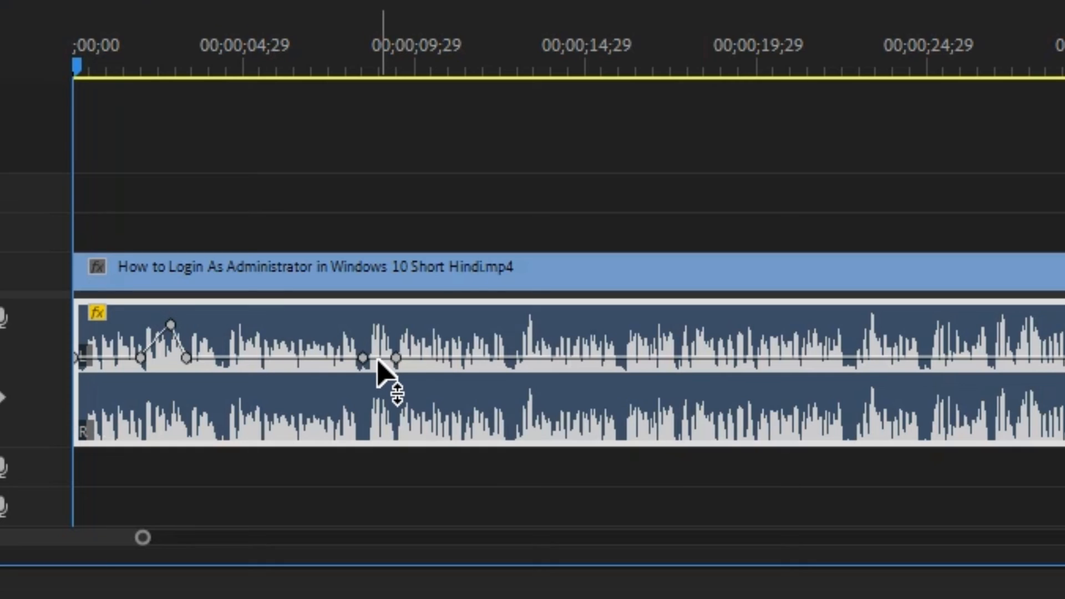
ctrl+click(377, 358)
drag(378, 359, 379, 386)
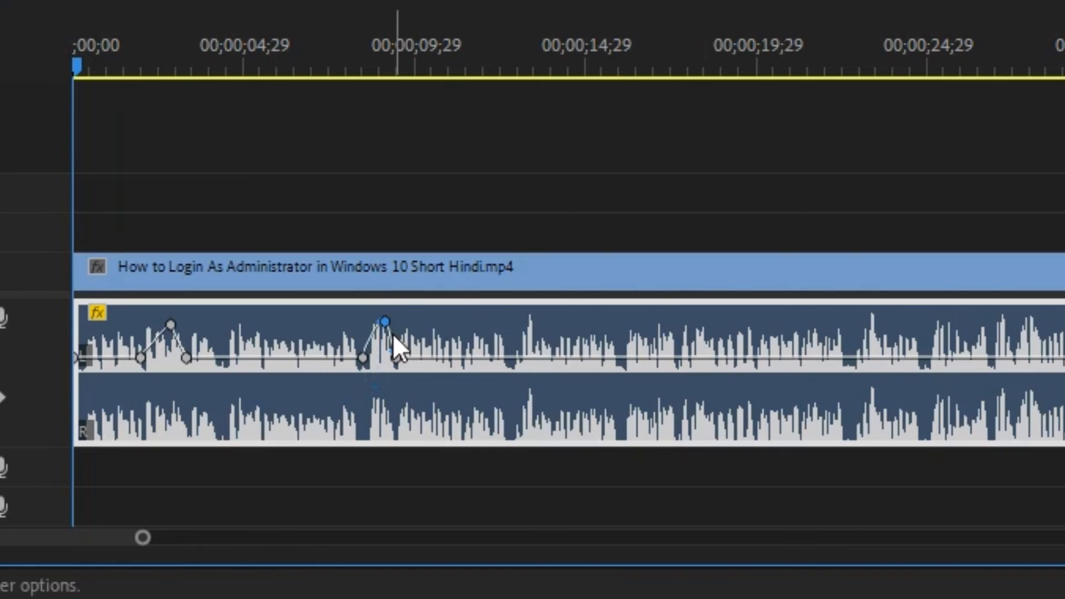
drag(386, 325, 390, 361)
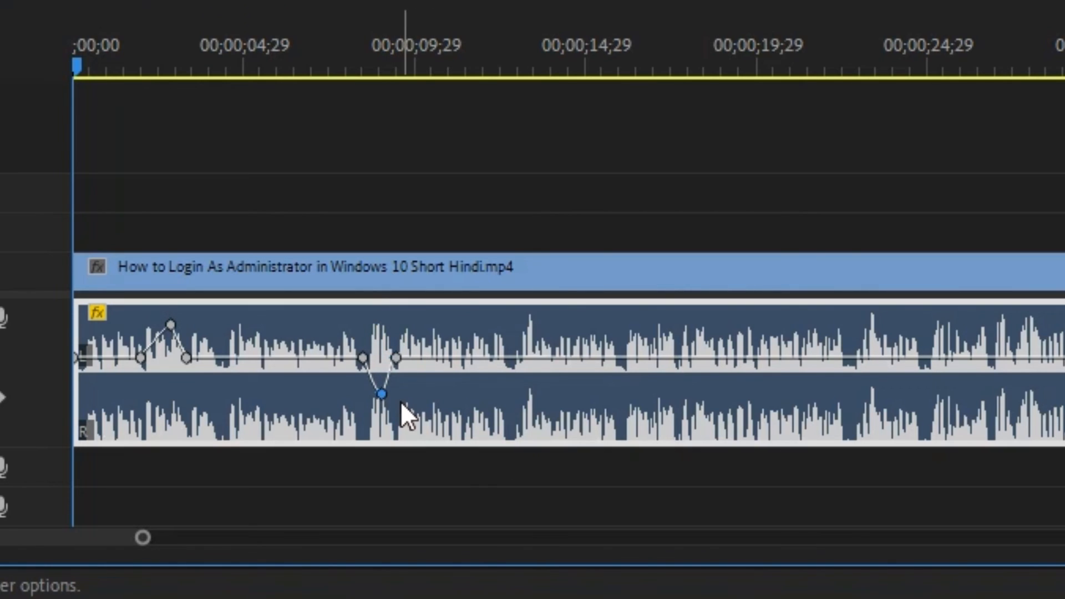